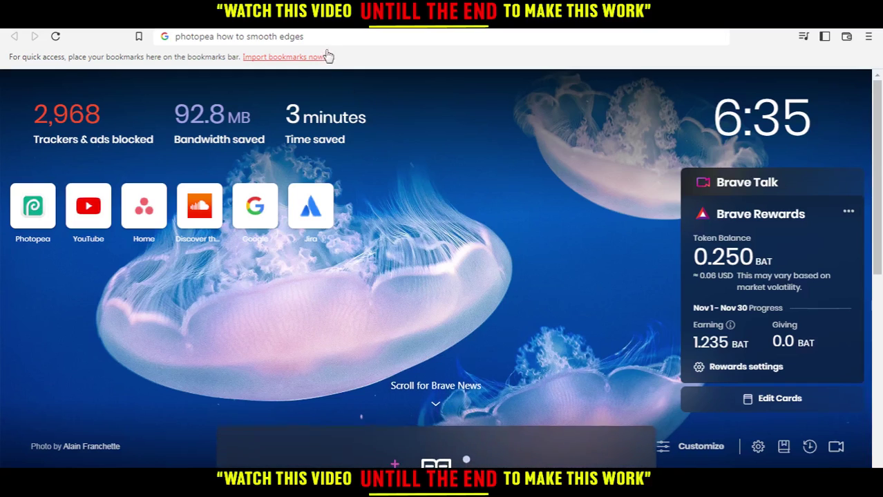
Clear the 'how to smooth edges' words so the address bar holds only photopea.com.
left_click_drag(304, 36, 216, 40)
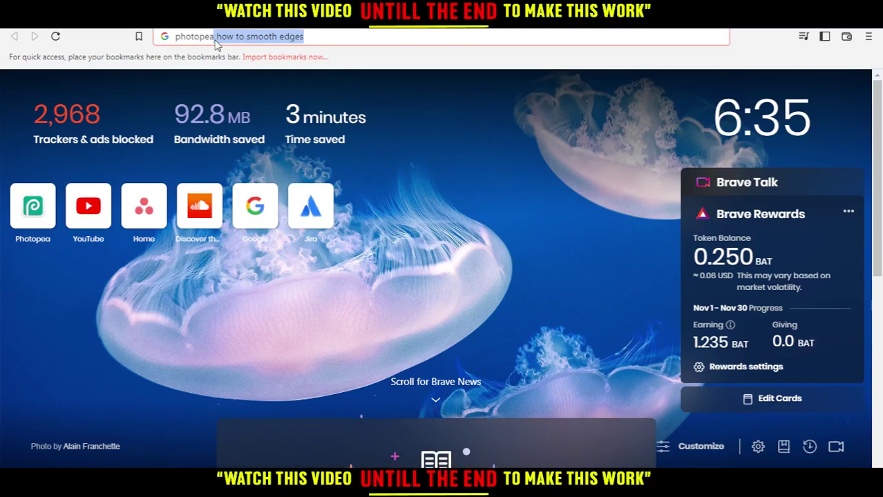
key("BackSpace")
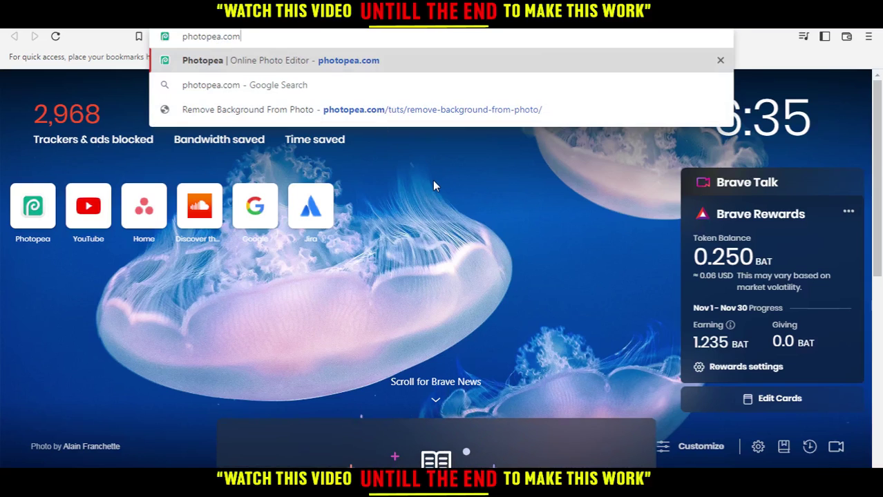
key("Return")
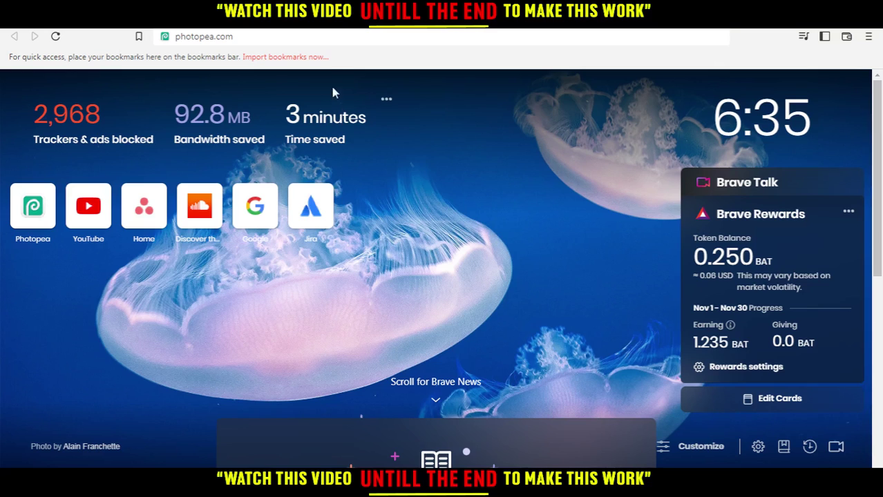
Load photopea.com and start a new project to browse the templates.
left_click(309, 31)
key("Return")
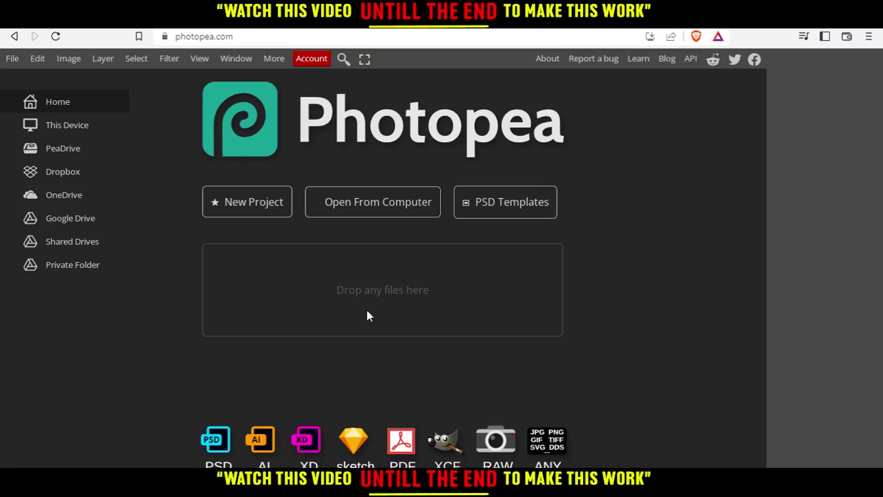
left_click(234, 217)
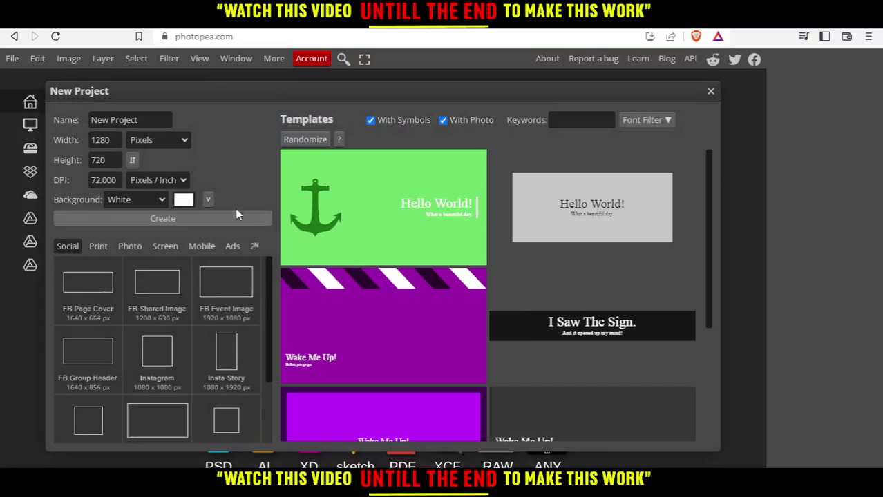
Open the green anchor Hello World template, test-move both text lines, then undo the moves.
left_click(409, 181)
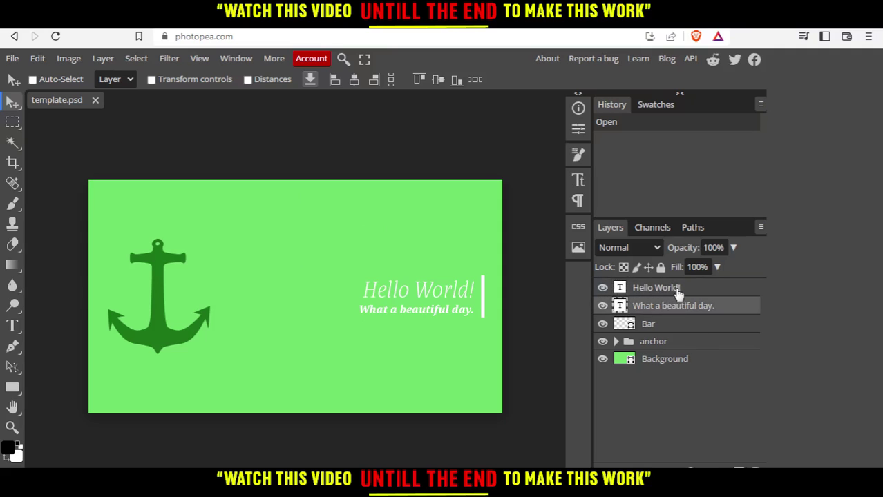
left_click_drag(401, 293, 344, 249)
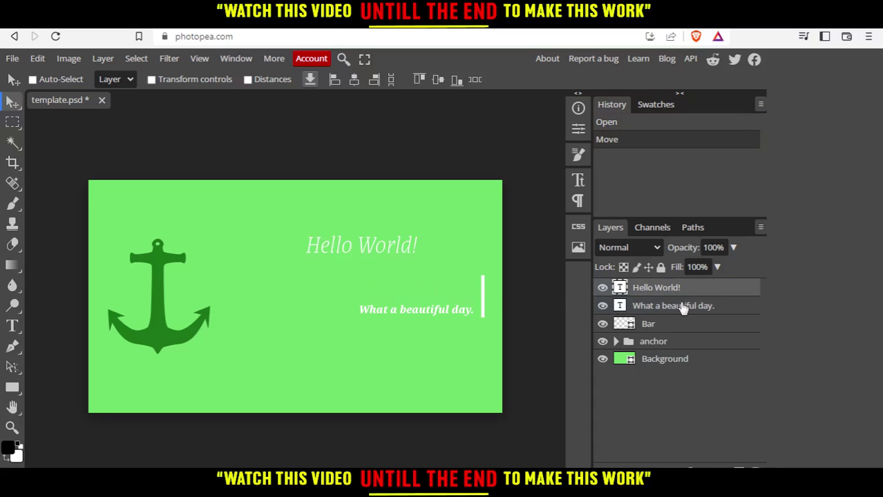
left_click(682, 307)
left_click_drag(398, 310, 73, 295)
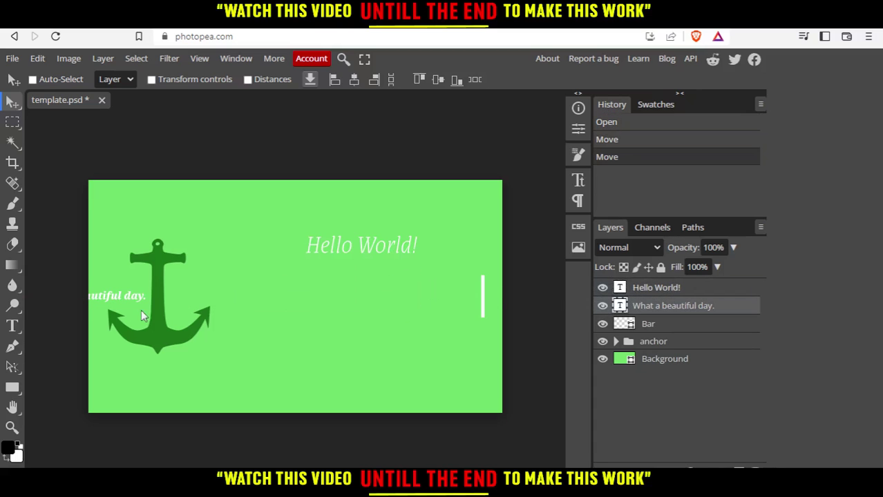
left_click_drag(141, 310, 104, 294)
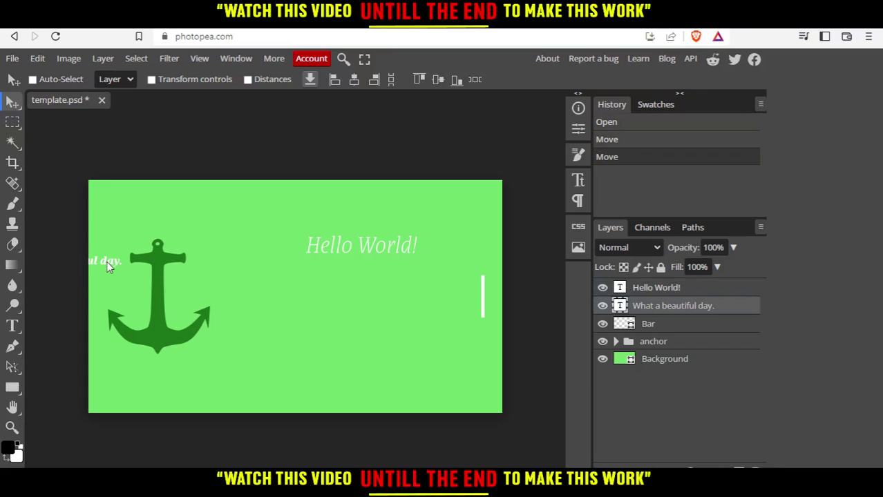
key("ctrl+z")
key("ctrl+z")
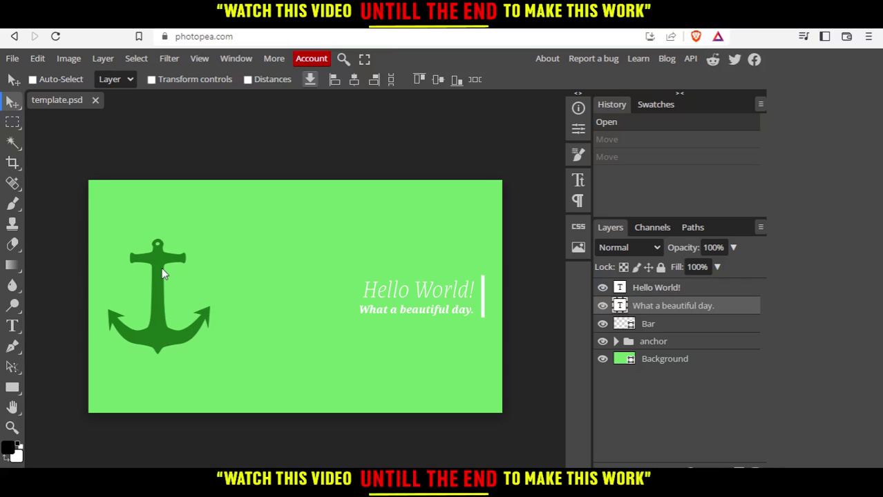
Run Noise > Median on the 'What a beautiful day.' text, confirming its rasterization.
left_click(169, 59)
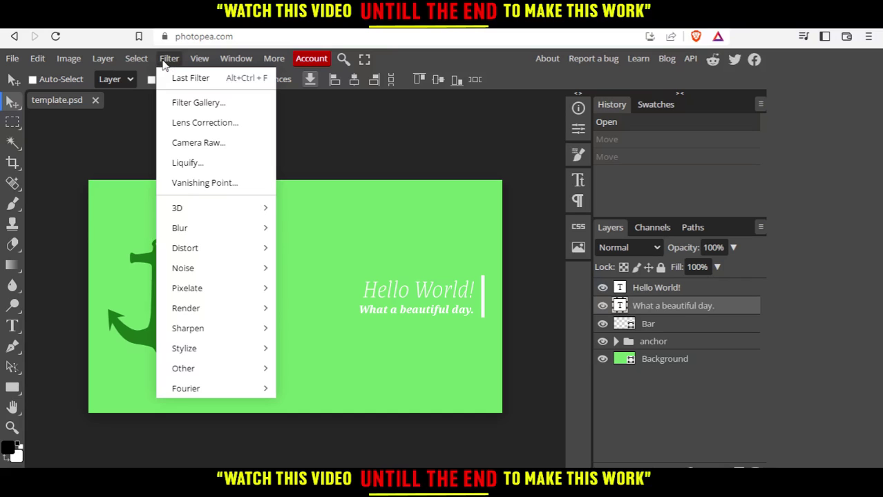
mouse_move(222, 273)
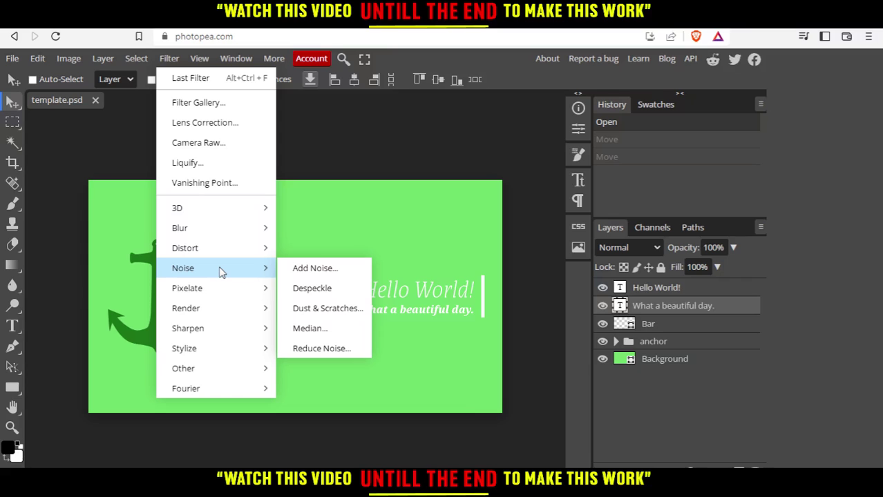
left_click(315, 329)
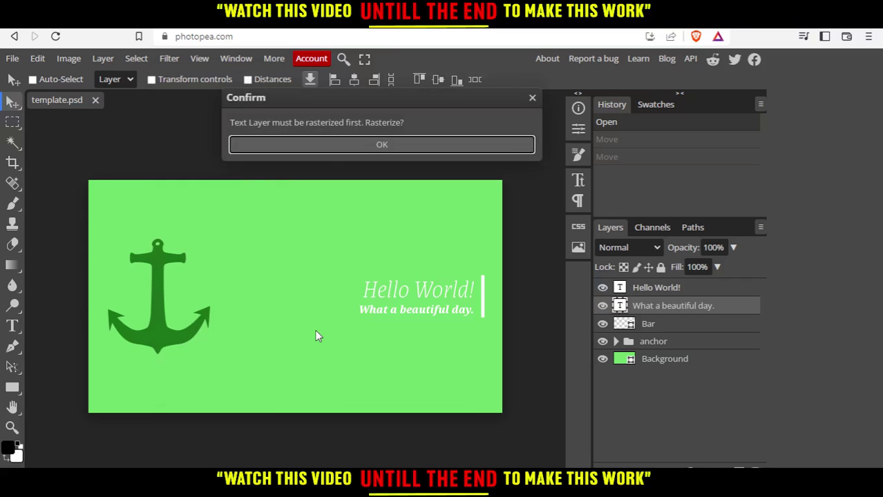
left_click(327, 147)
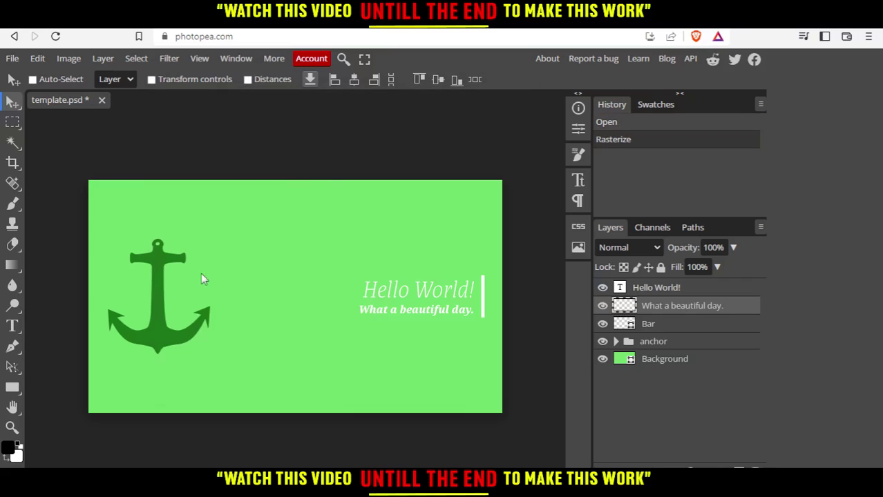
Select the Layer inside the anchor group and nudge the anchor up and right.
left_click(655, 342)
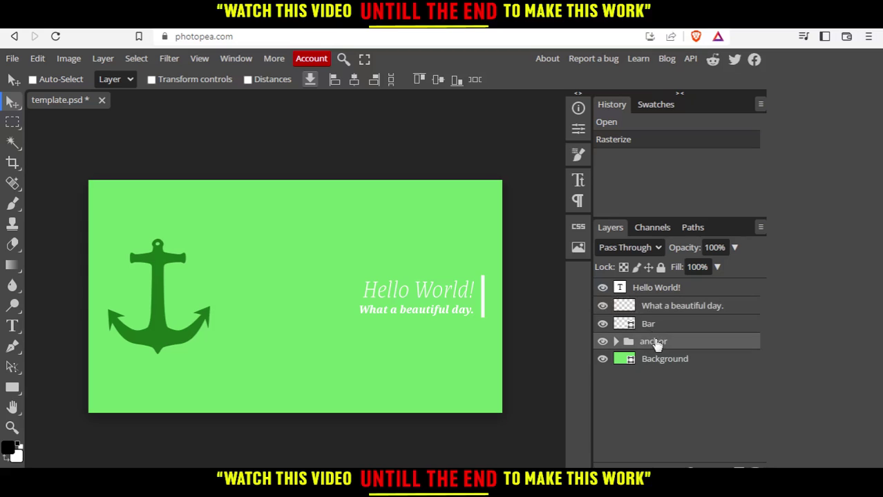
left_click(615, 342)
left_click(652, 361)
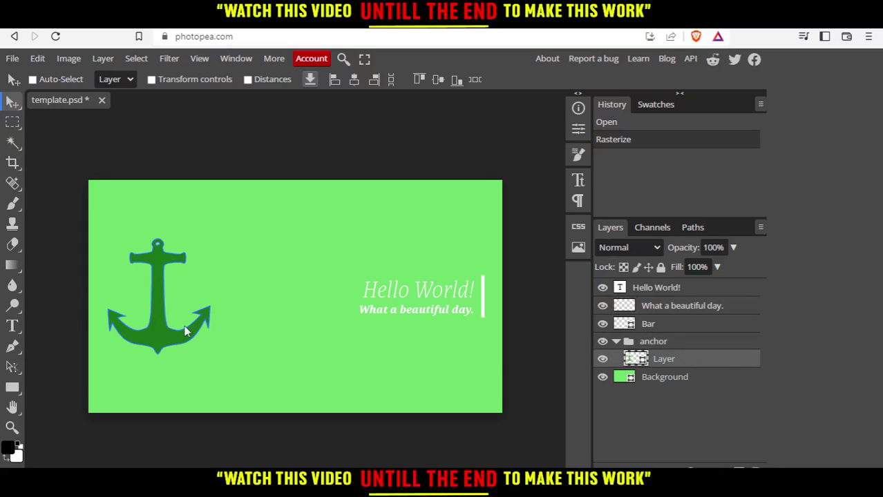
left_click_drag(188, 333, 195, 314)
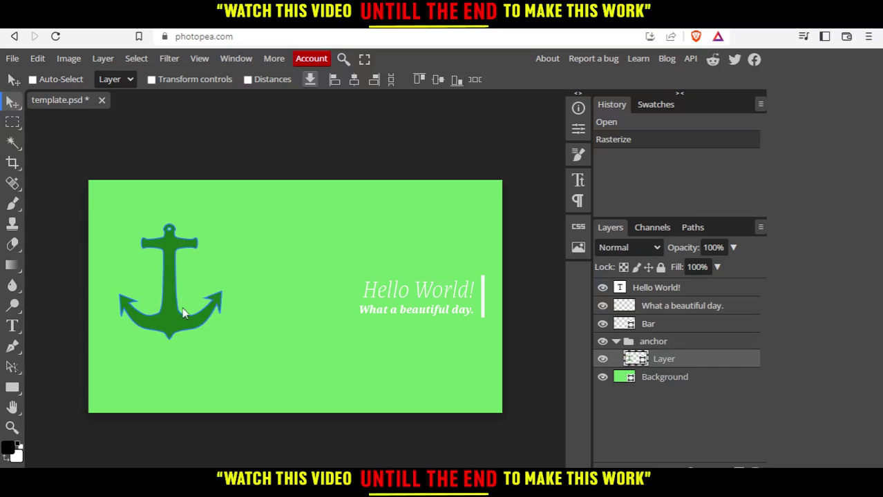
Rasterize the anchor layer.
right_click(698, 364)
left_click(598, 291)
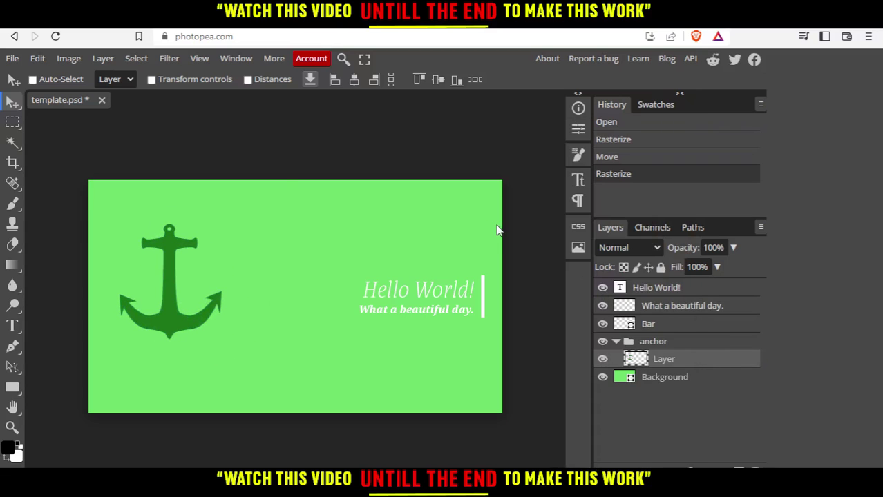
left_click(169, 58)
Open the Median filter for the anchor and compare the effect with preview on and off.
mouse_move(213, 268)
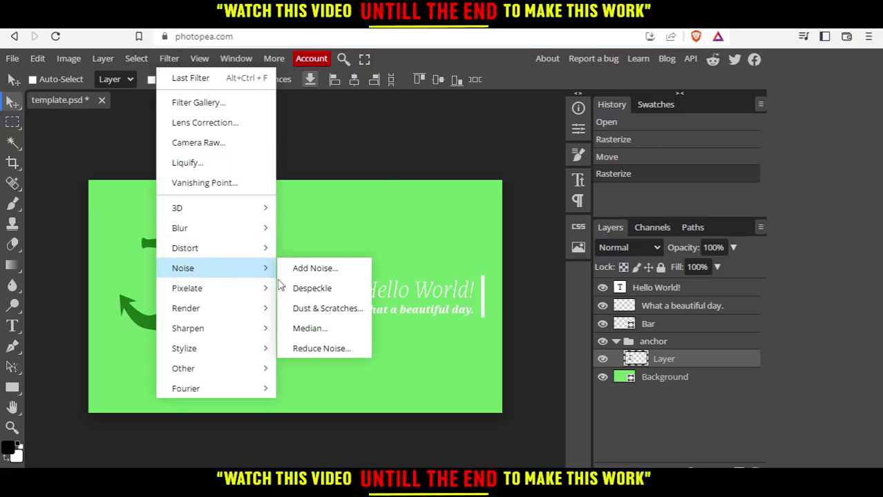
left_click(337, 333)
mouse_move(114, 201)
left_mouse_down()
mouse_move(187, 203)
mouse_move(114, 201)
left_mouse_up()
left_click(323, 225)
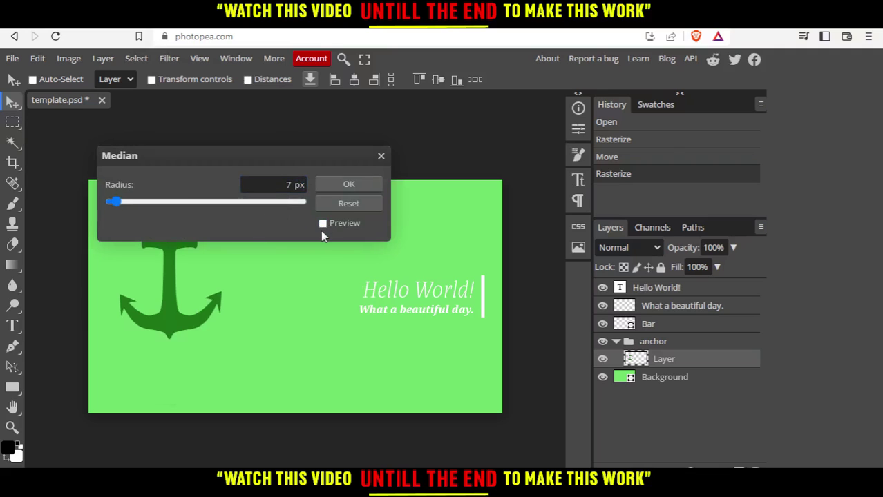
left_click(323, 225)
left_click(324, 225)
left_click(323, 225)
left_click(324, 225)
left_click(323, 225)
left_click(323, 225)
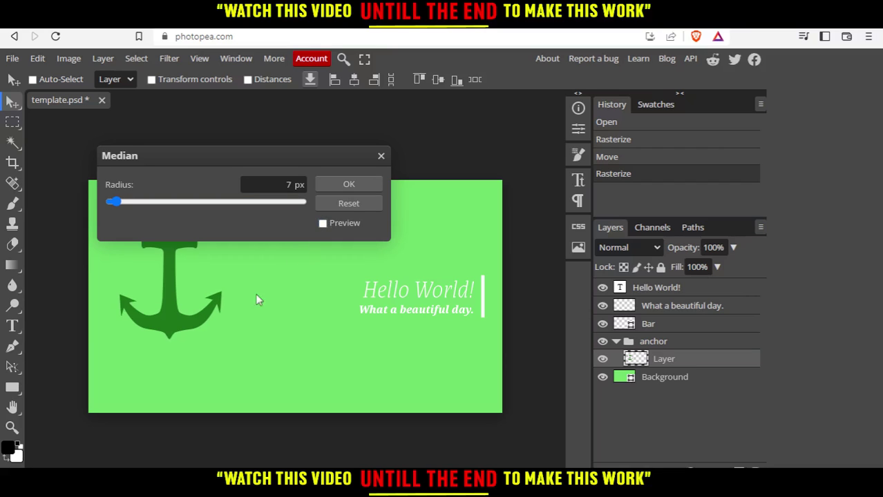
left_click(323, 223)
Move the Median dialog off the anchor and settle the radius at 14 px.
left_click_drag(247, 163, 345, 151)
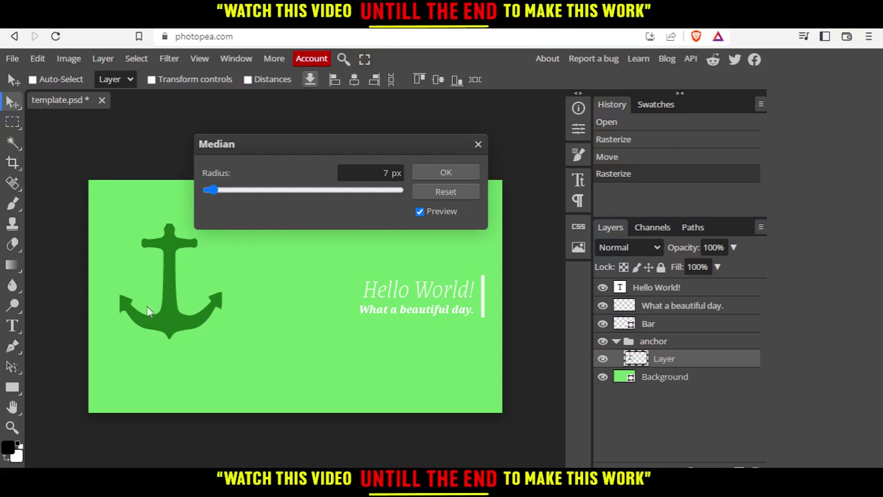
left_click_drag(212, 190, 273, 187)
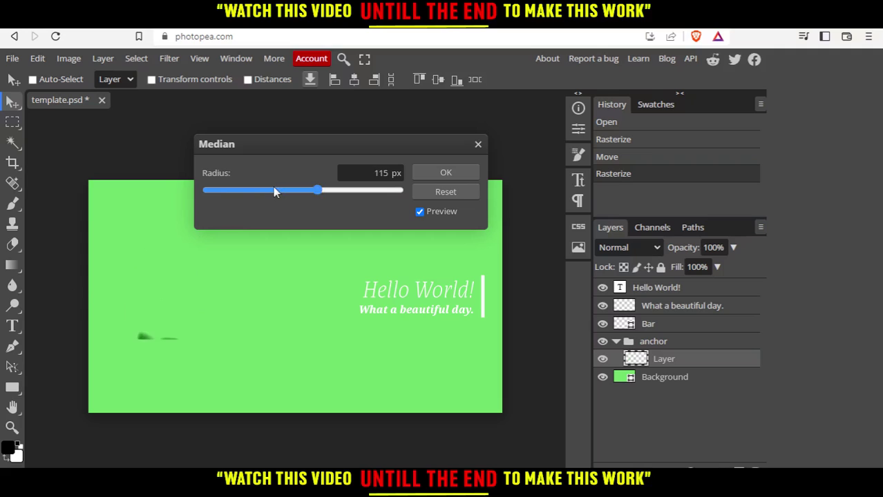
left_click(418, 211)
left_click_drag(270, 187, 212, 193)
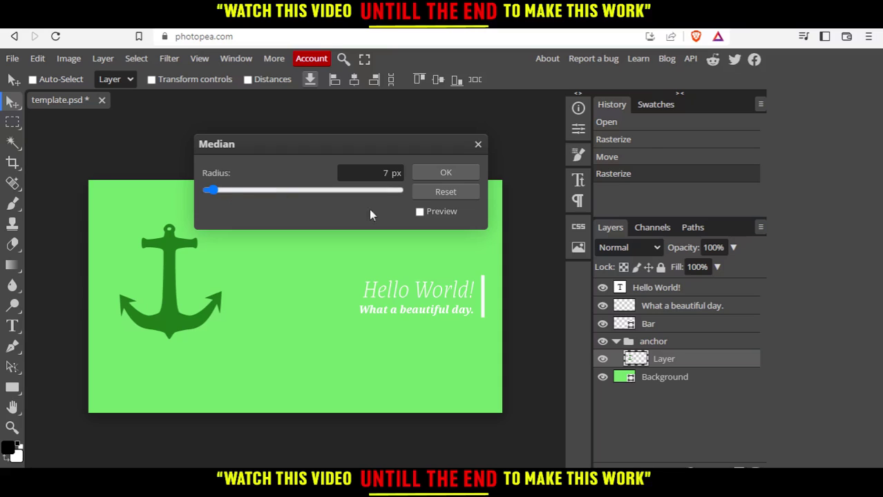
left_click_drag(215, 191, 256, 194)
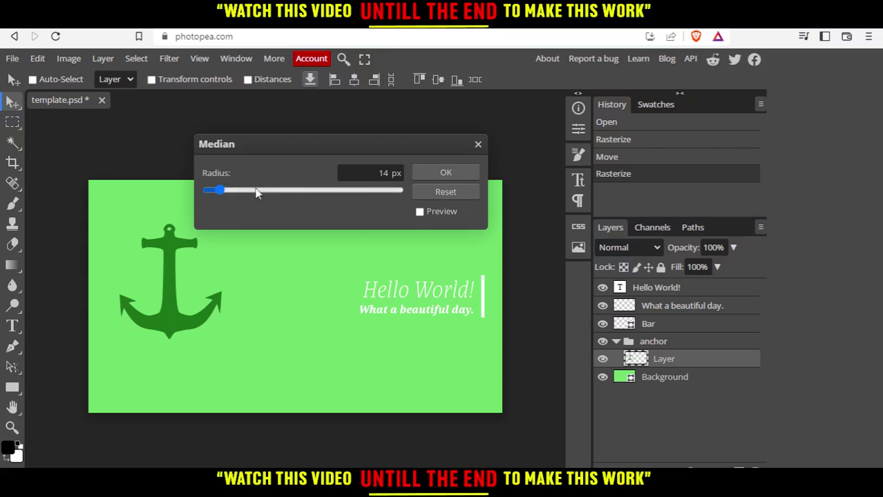
Raise the Median radius to 23 px, checking the preview, and apply it to the anchor.
left_click(419, 212)
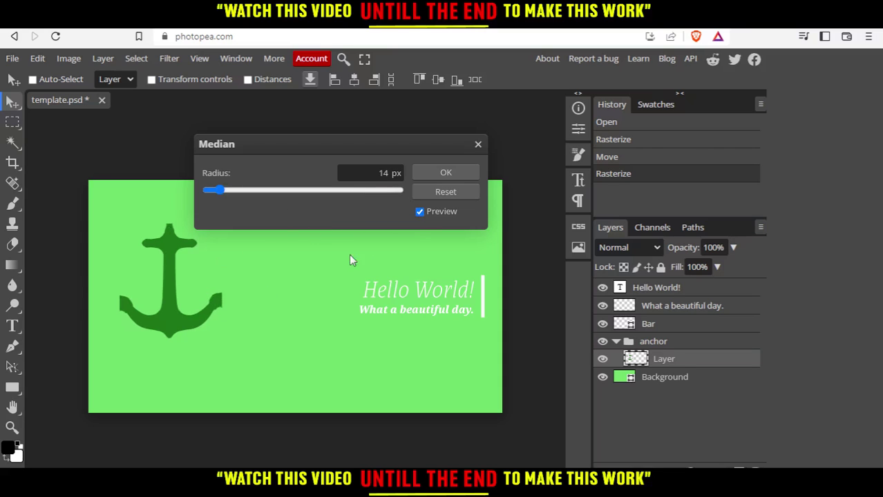
left_click(419, 211)
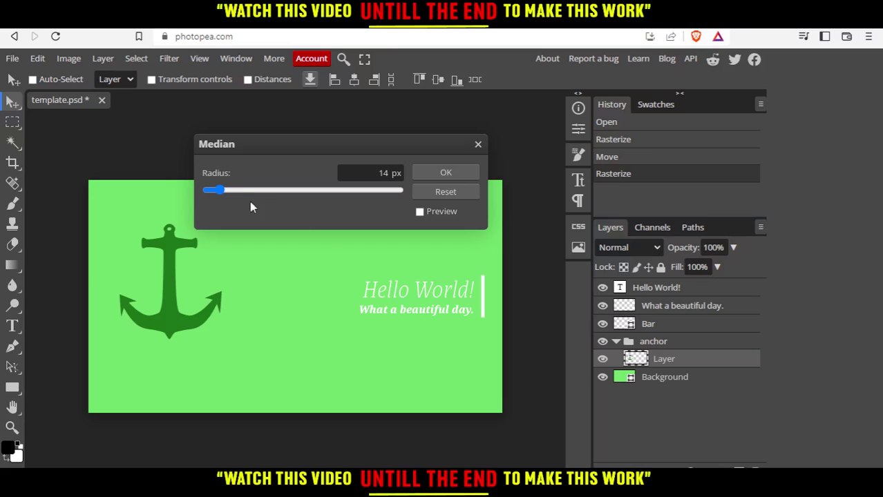
left_click_drag(218, 197, 228, 194)
left_click(419, 212)
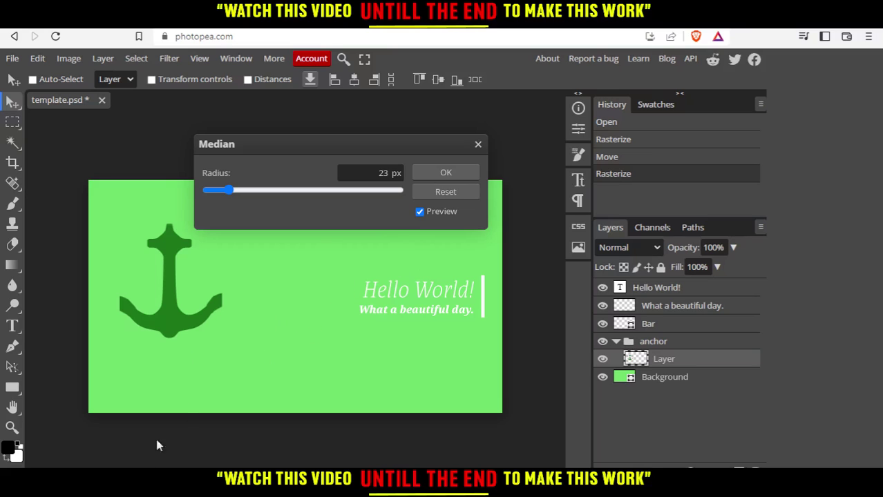
left_click(446, 177)
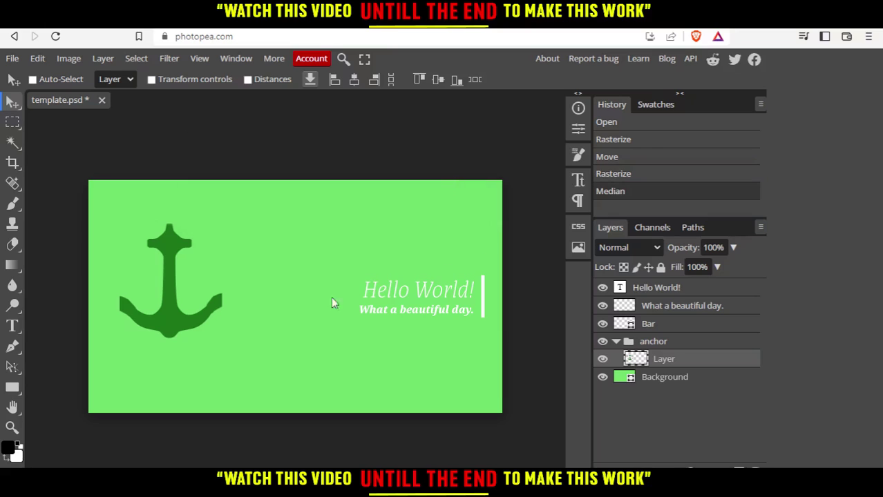